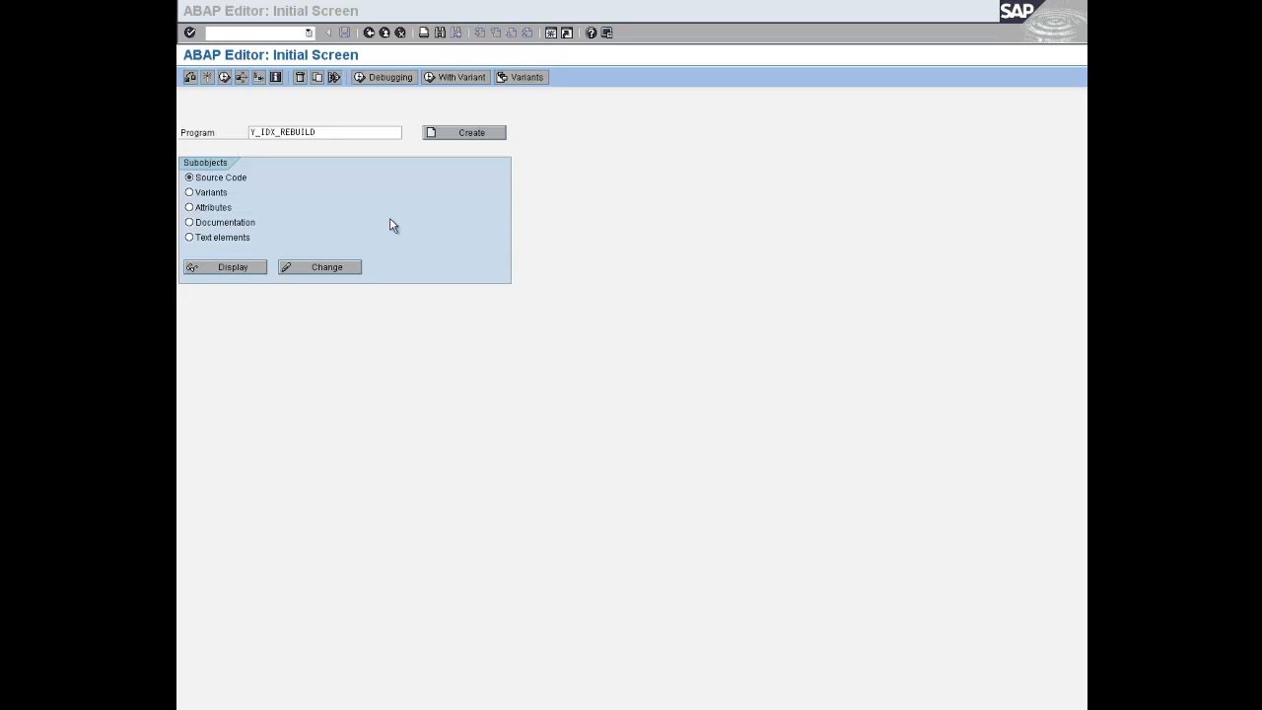
- Run the program Y_IDX_REBUILD and enable the Display size and Optimize Index options on its selection screen
click(219, 74)
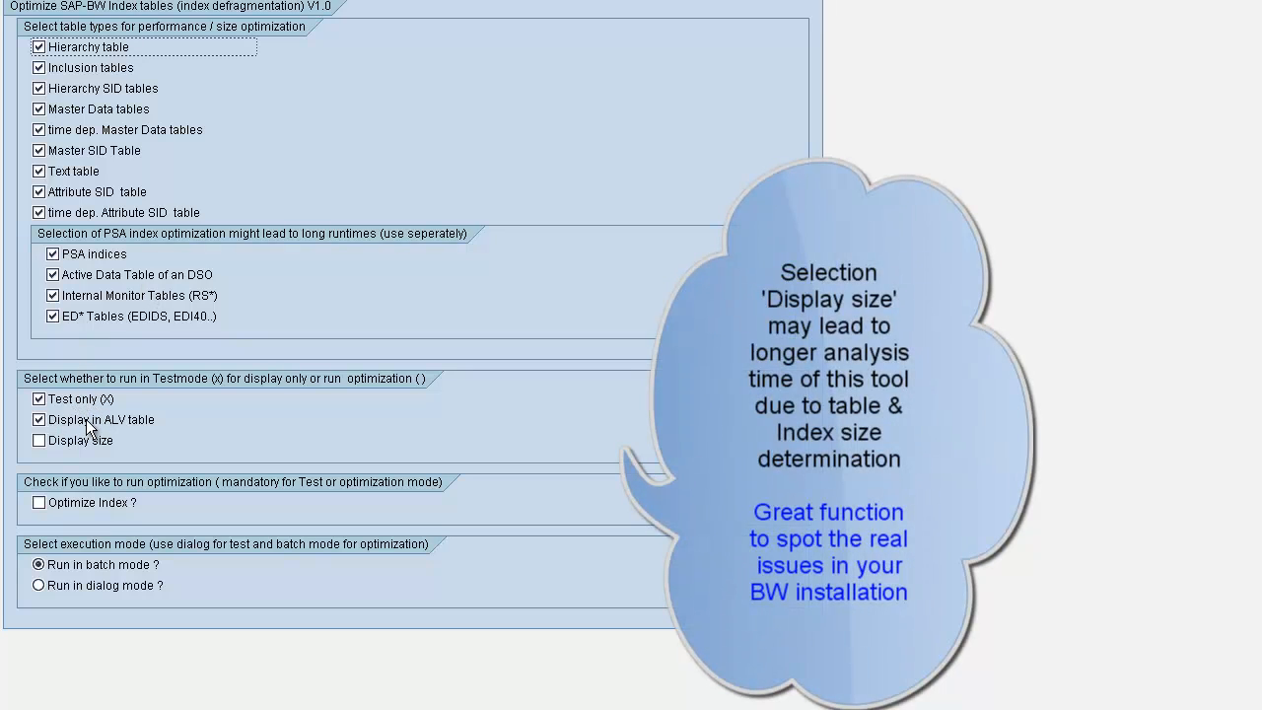
click(38, 440)
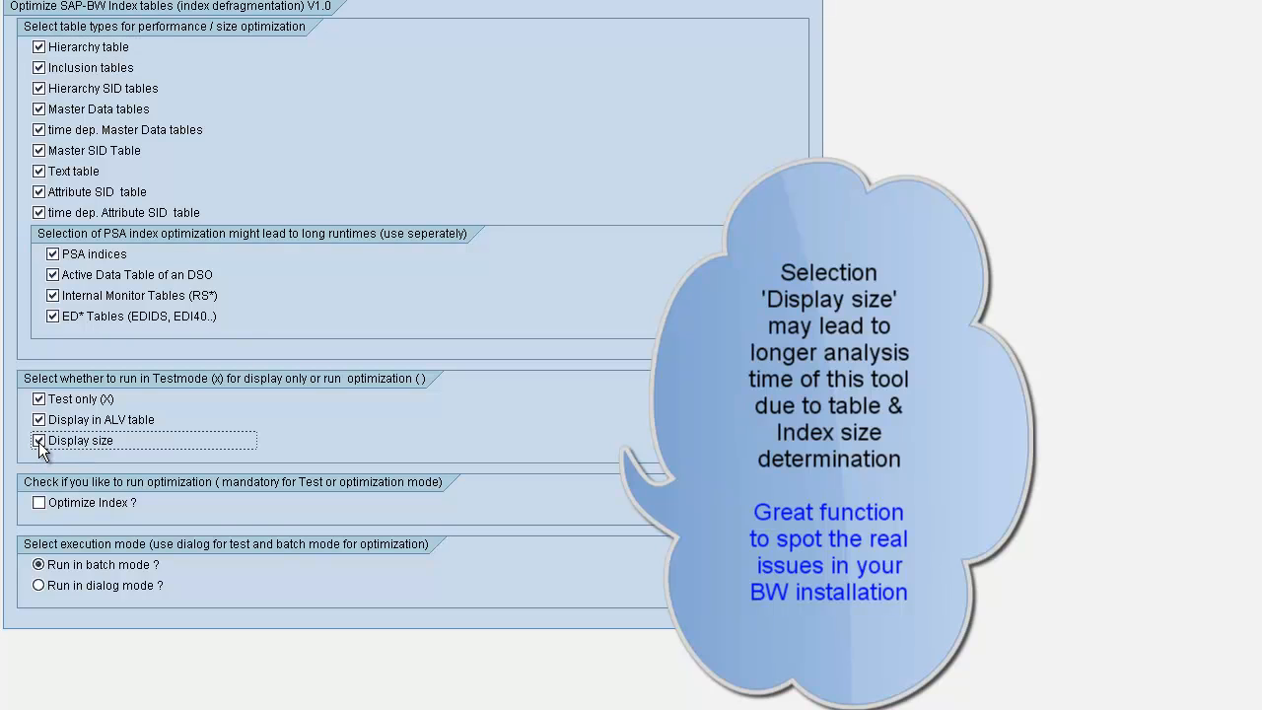
click(39, 441)
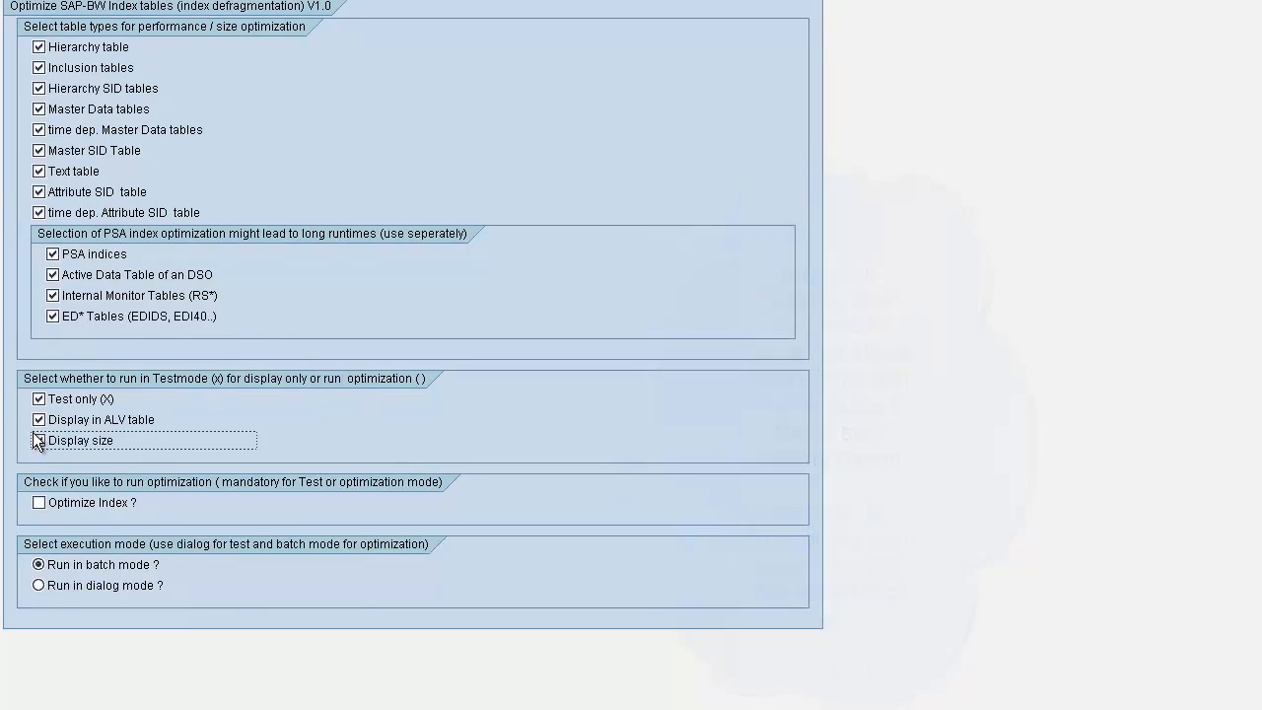
click(40, 503)
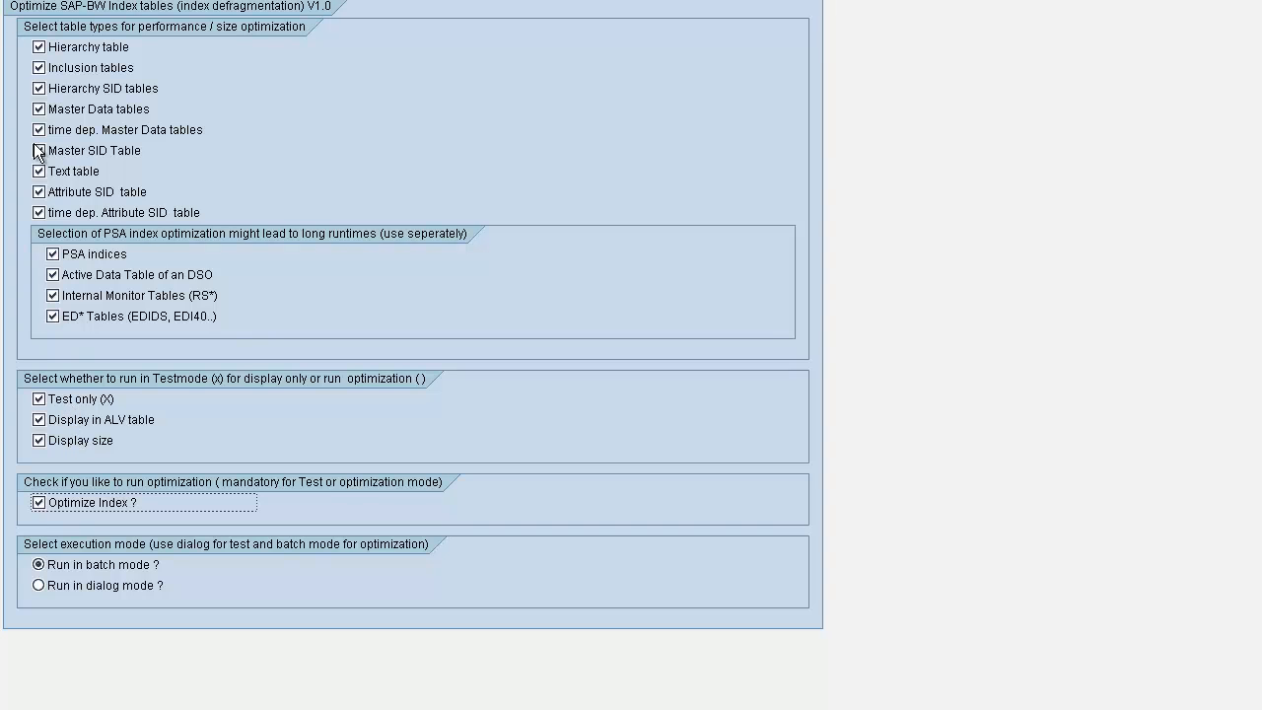
- Deselect every table type except Inclusion tables, including the PSA, DSO, internal monitor and ED* table options
click(39, 47)
click(40, 88)
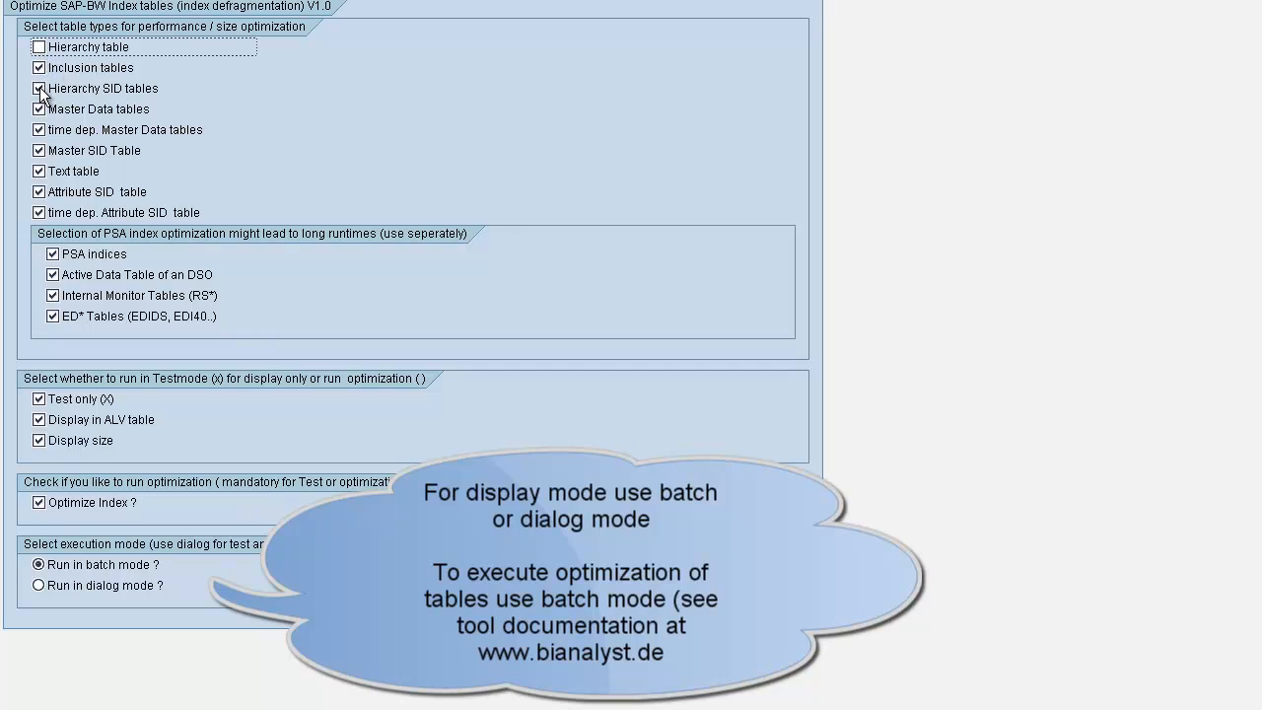
click(39, 109)
click(39, 129)
click(40, 150)
click(40, 171)
click(39, 192)
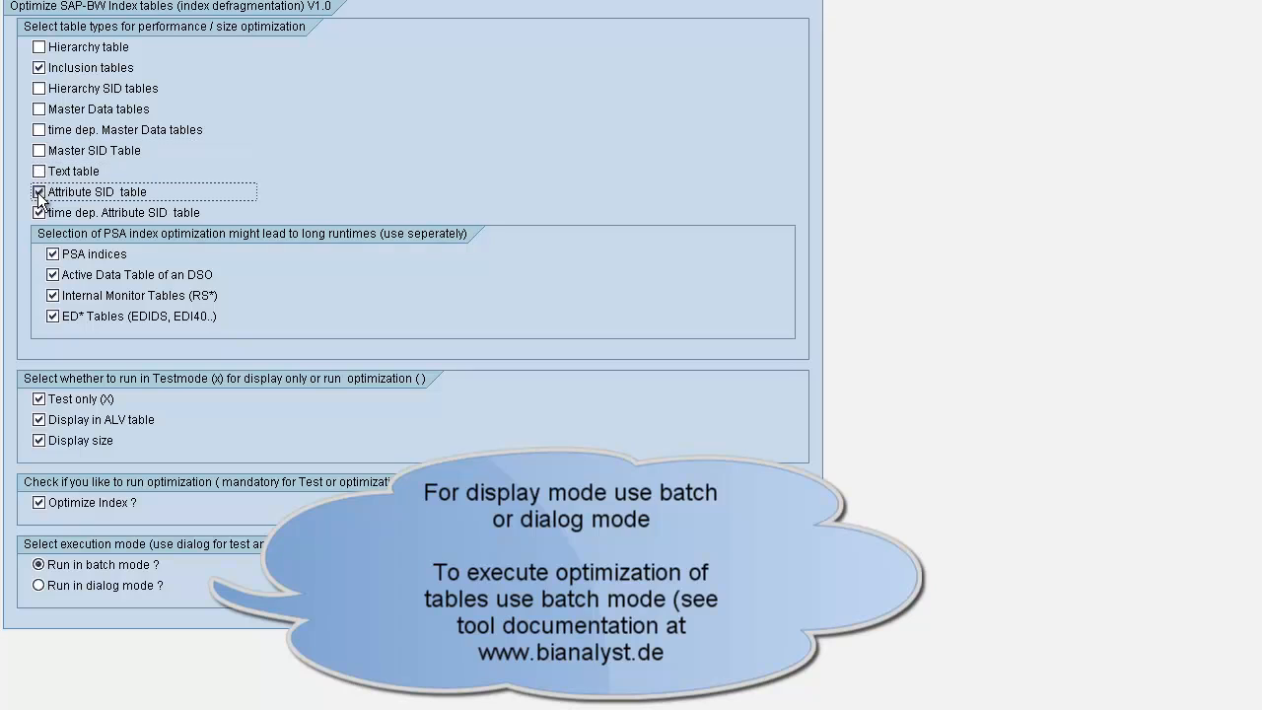
click(40, 212)
click(52, 254)
click(52, 274)
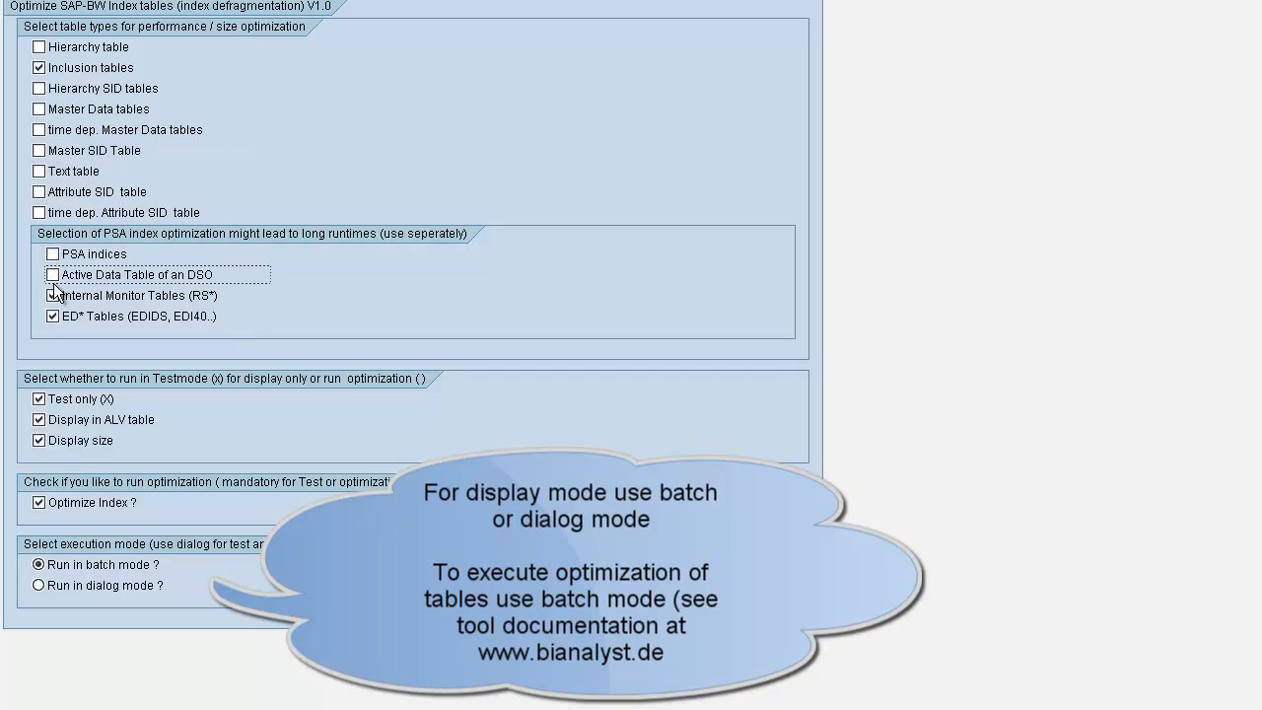
click(52, 295)
click(52, 316)
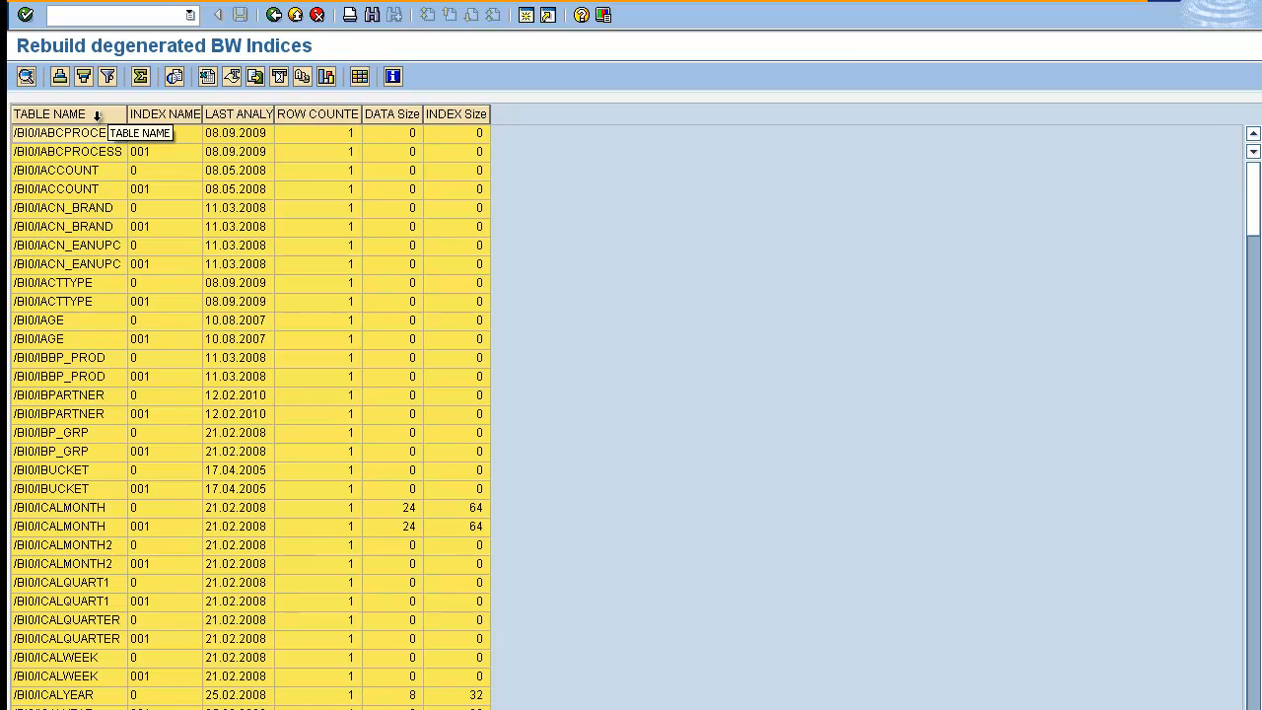
- Add a total for the row counter column in the index results list
click(244, 114)
click(304, 114)
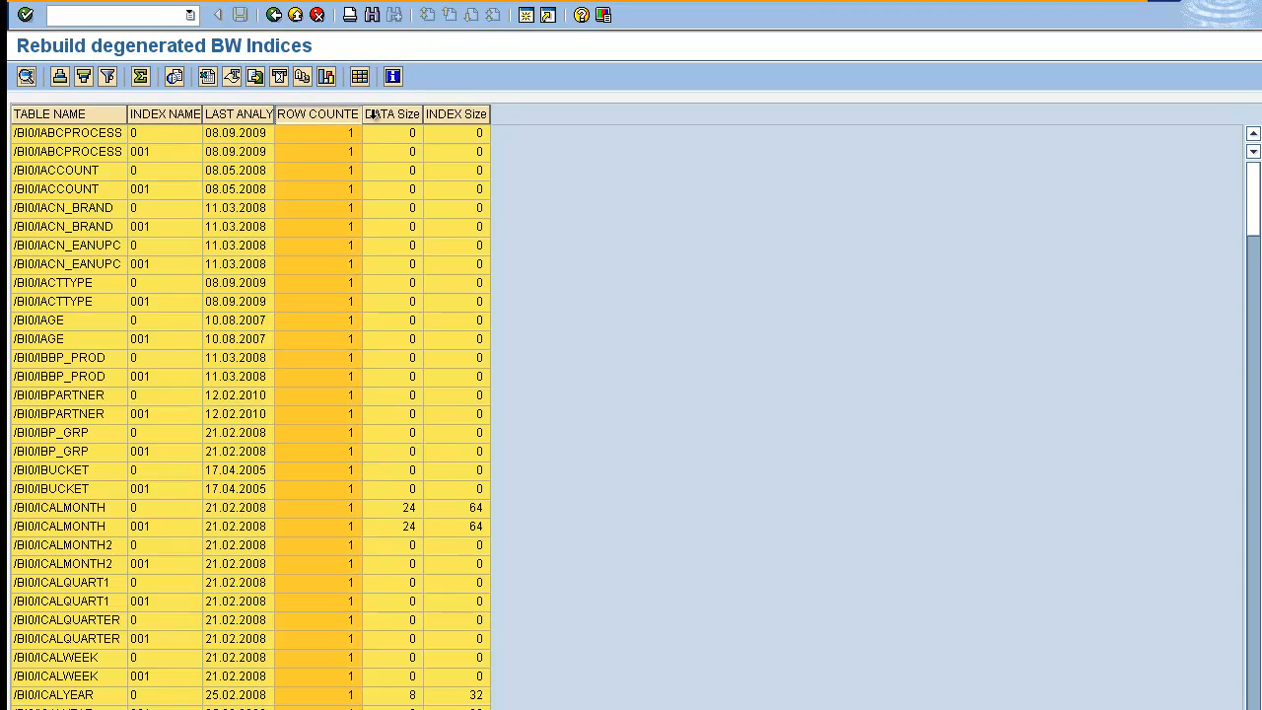
click(141, 76)
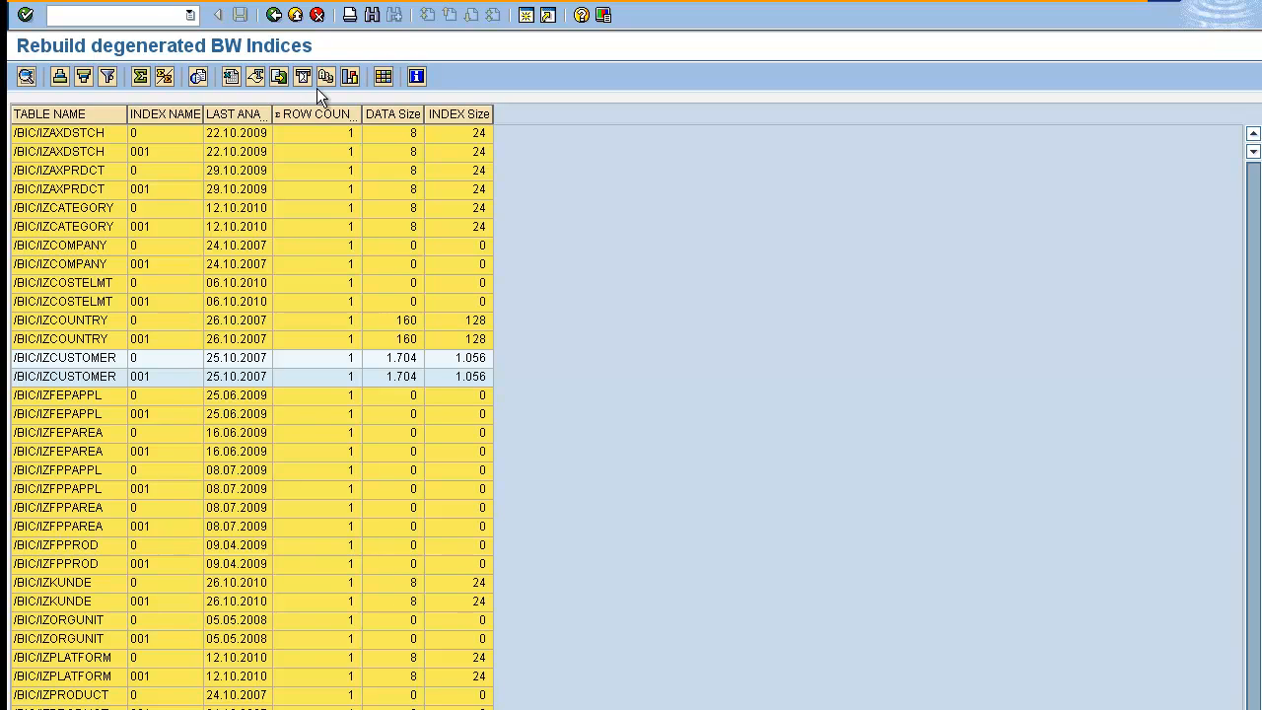
- Sort the index list by DATA Size in descending order and select the /BIC/IZAXCUST entry with index 0
click(405, 114)
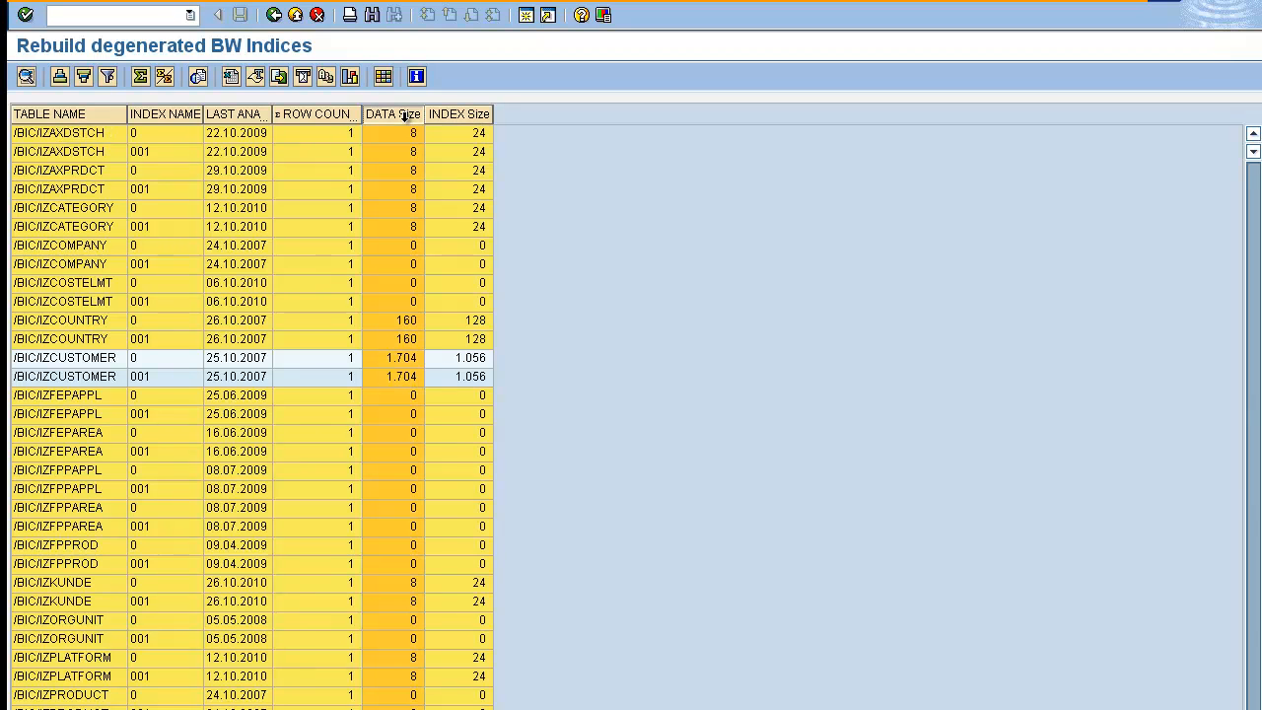
click(84, 77)
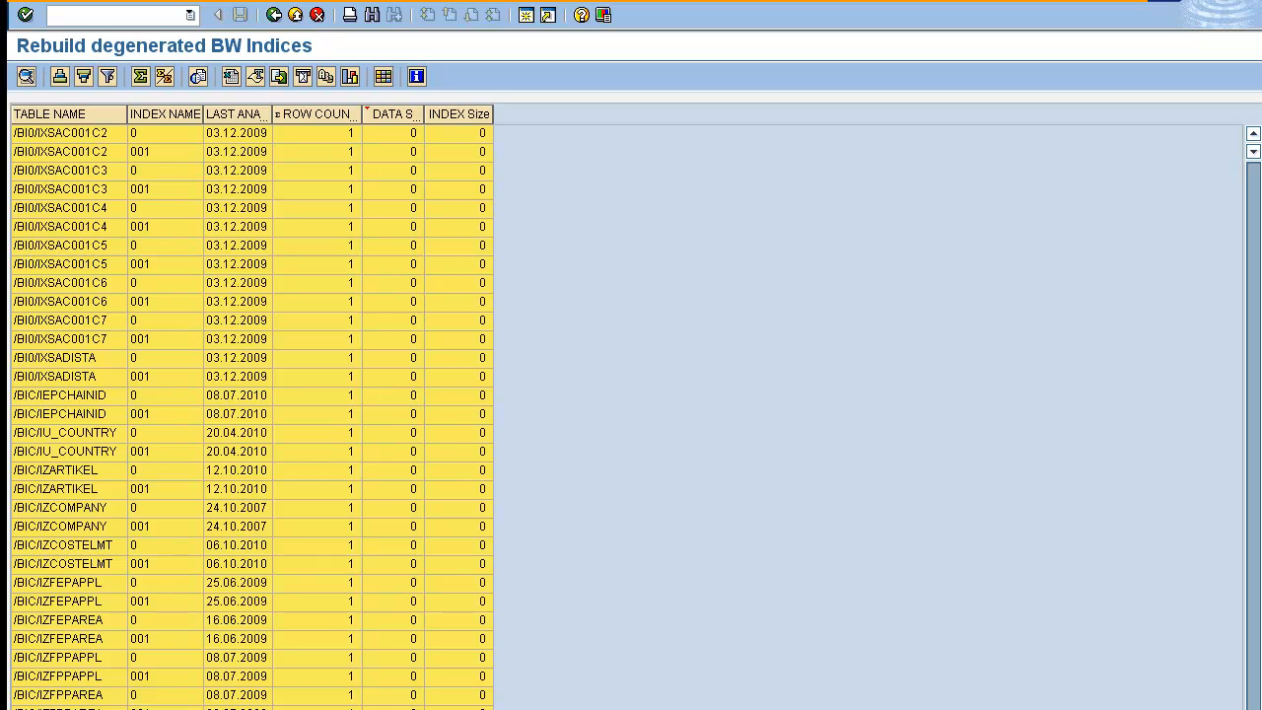
drag(1253, 398, 1257, 217)
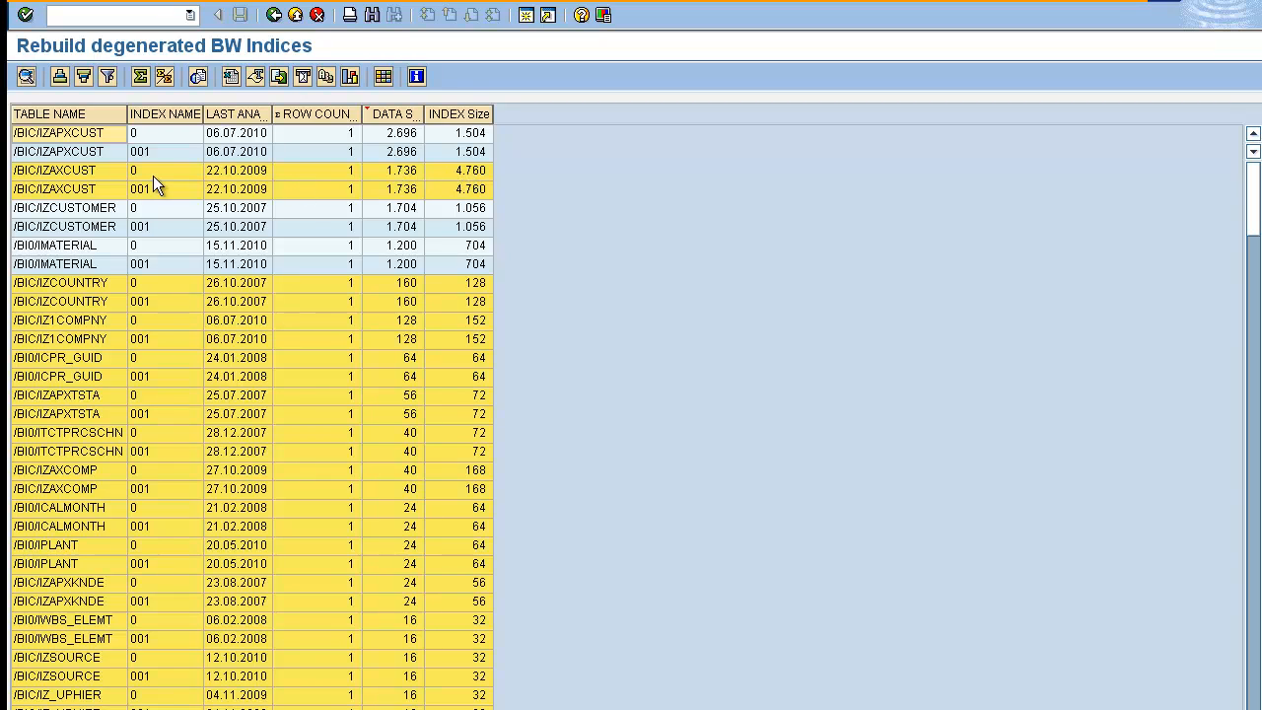
click(40, 171)
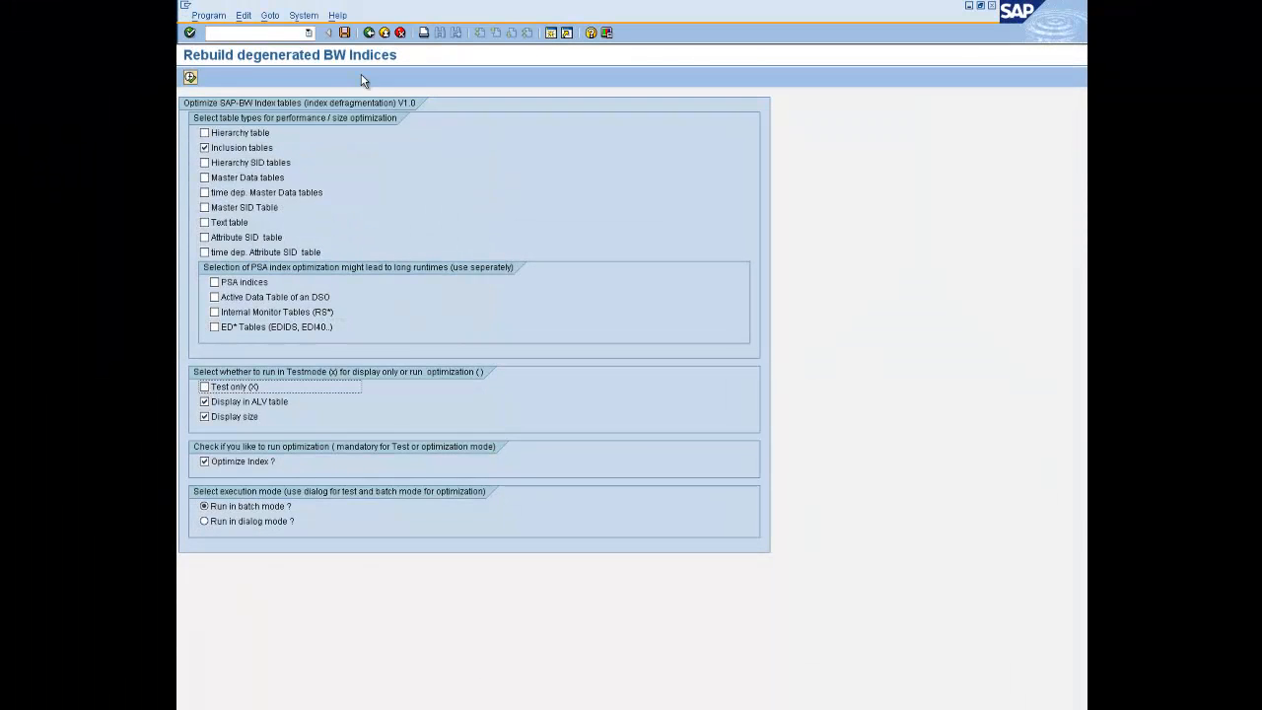
- Turn off Test only and execute the index optimization for the inclusion tables in batch mode
key(space)
click(191, 77)
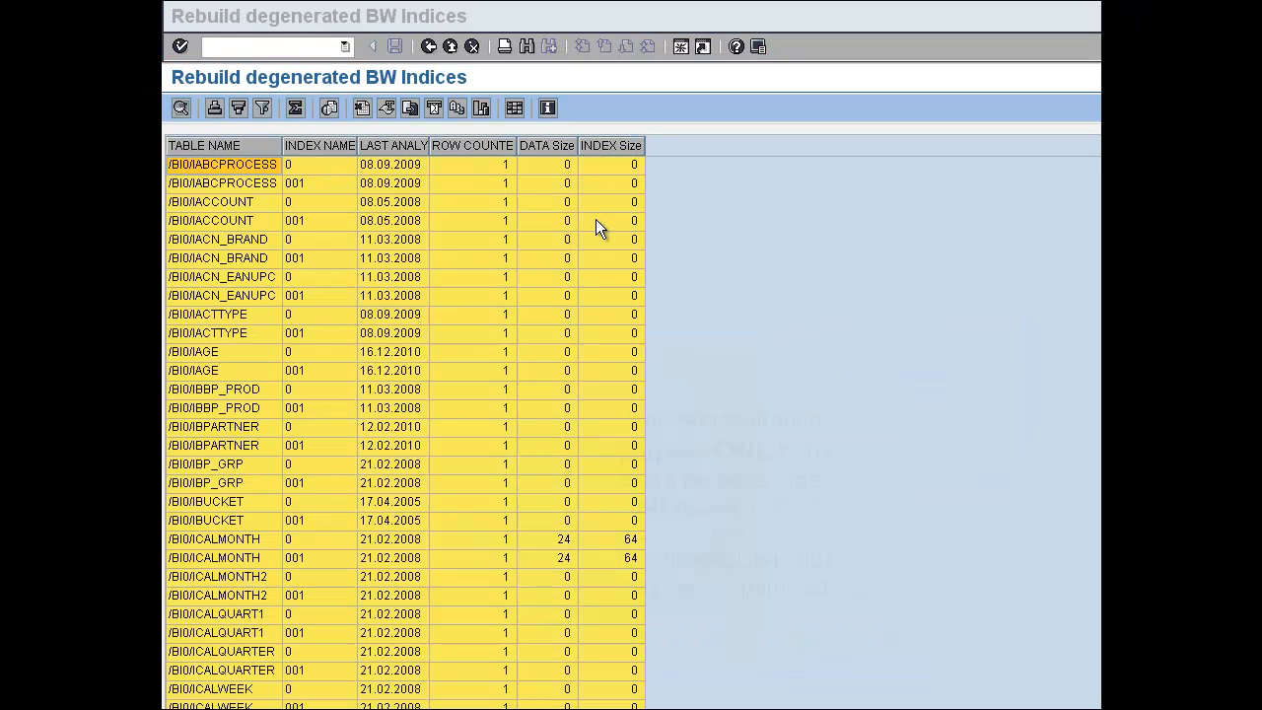
- Widen the result list's columns to show their full headings and sort the list by DATA Size in descending order
drag(578, 145, 594, 145)
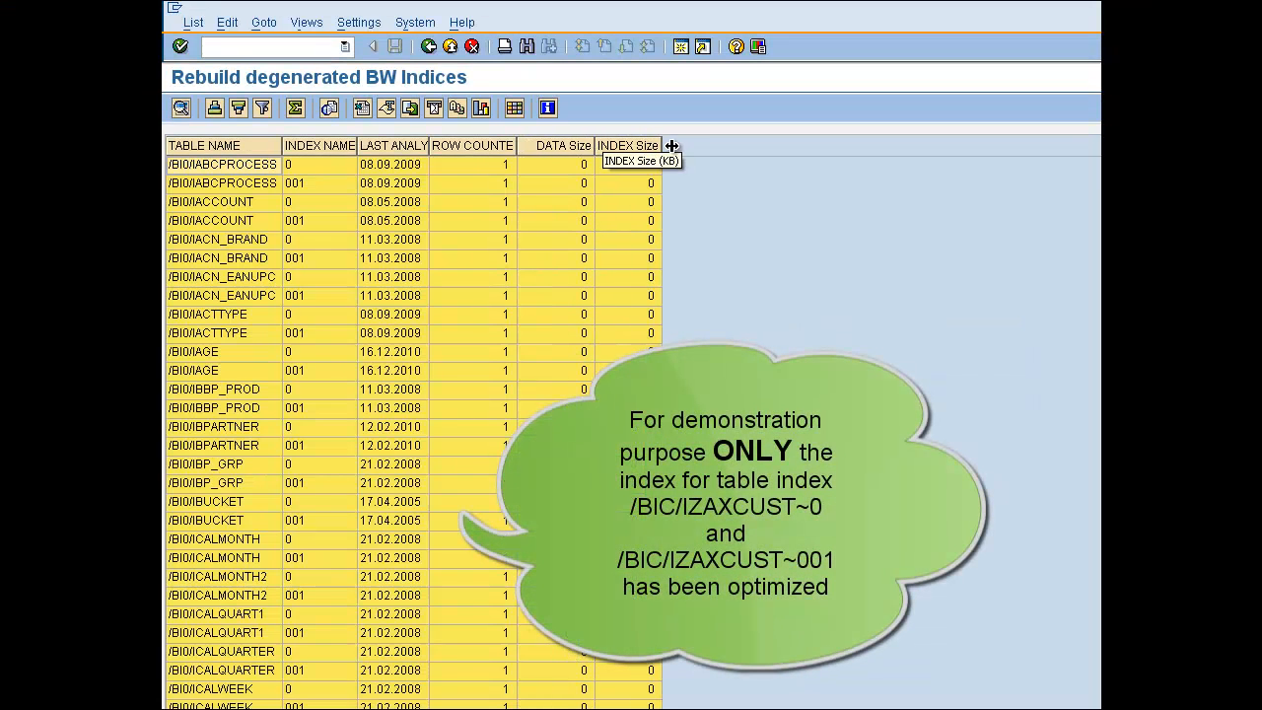
drag(670, 145, 716, 145)
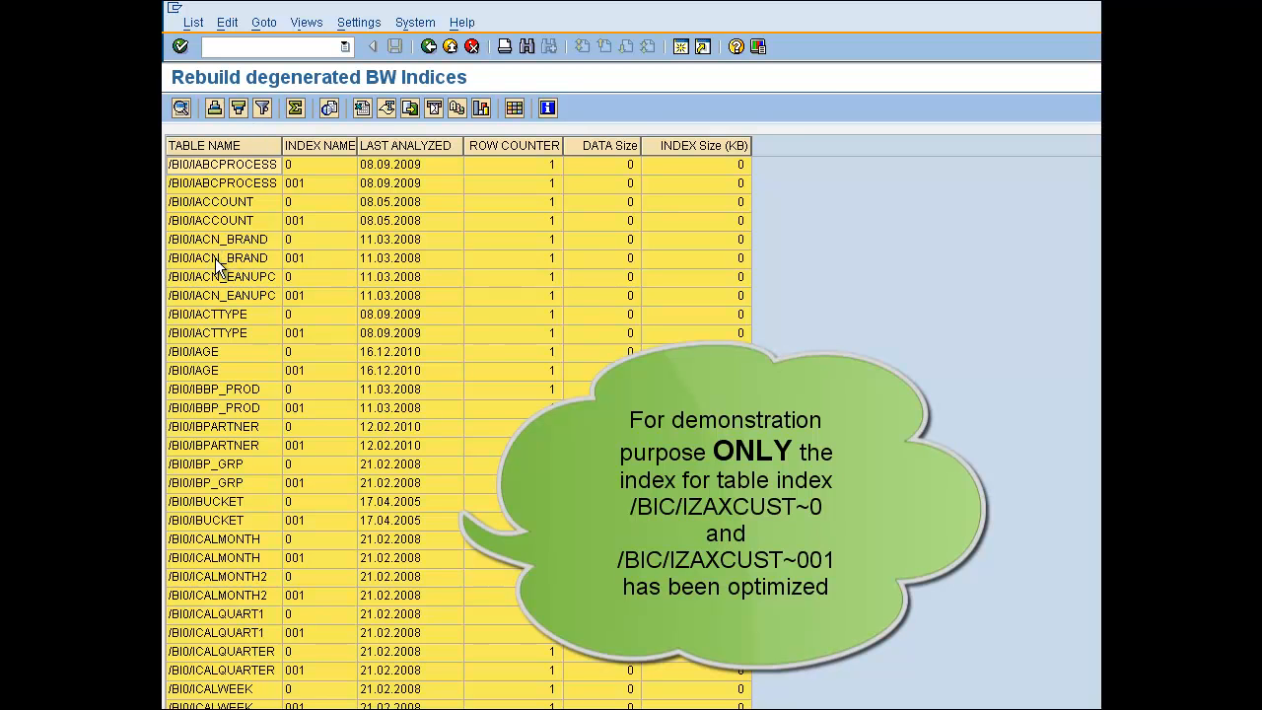
click(603, 146)
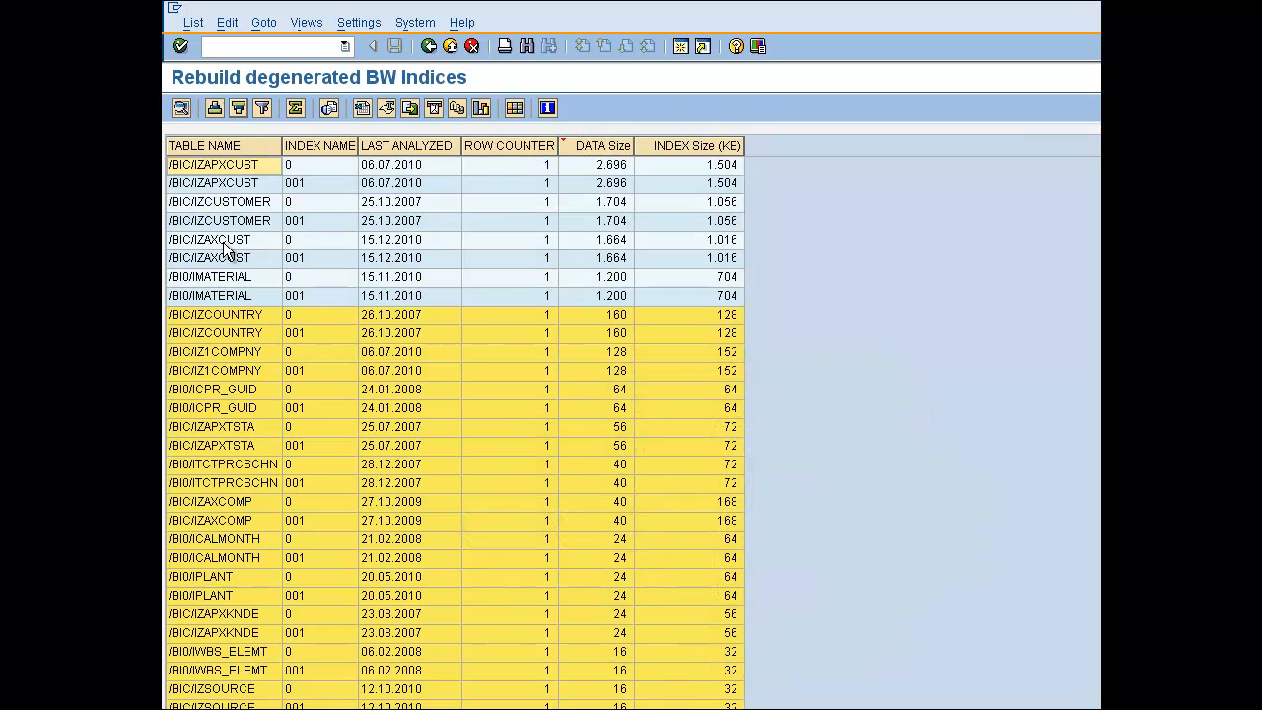
- Examine the last analysis date, data size and index size of the /BIC/IZAXCUST entries for indexes 0 and 001
click(237, 242)
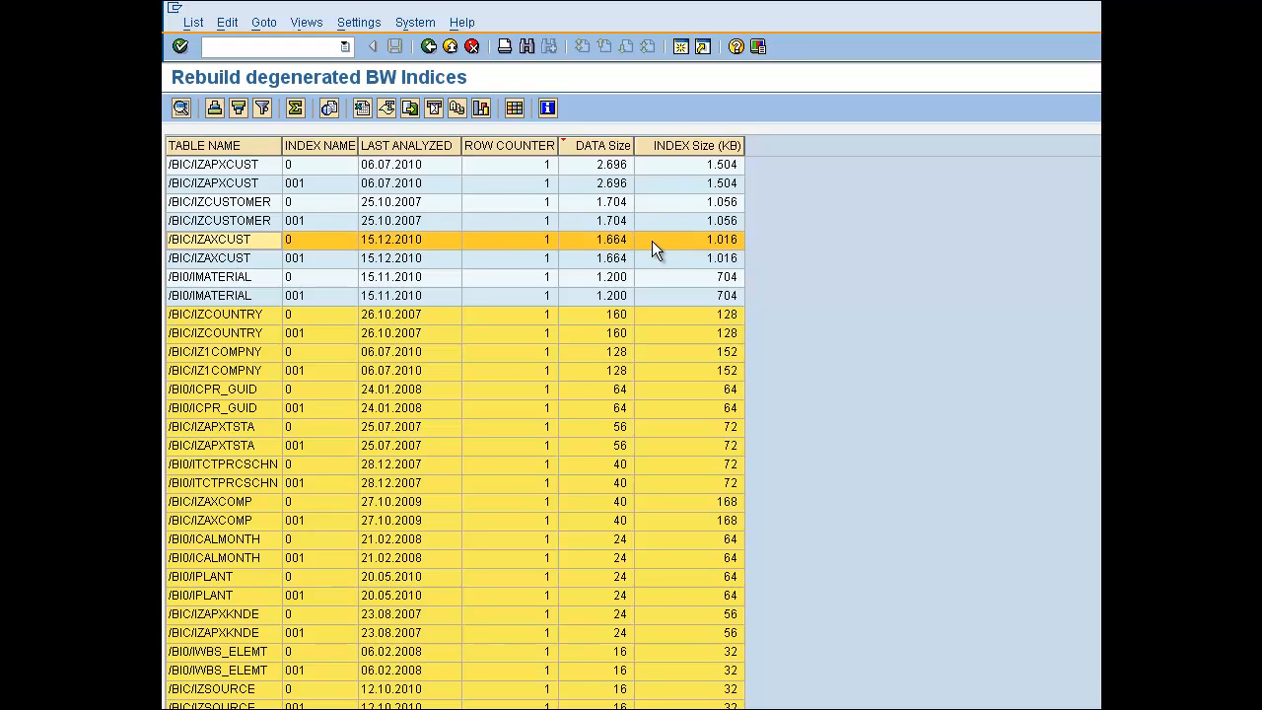
key(Down)
key(Up)
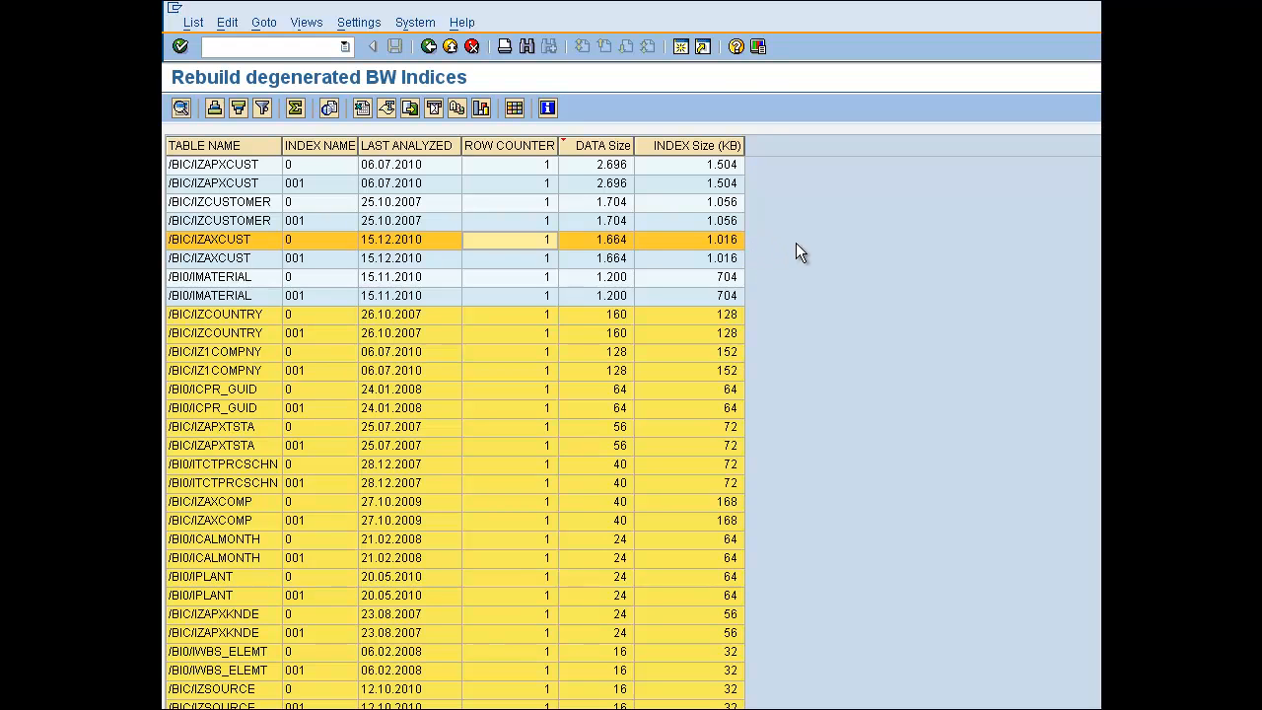
key(Down)
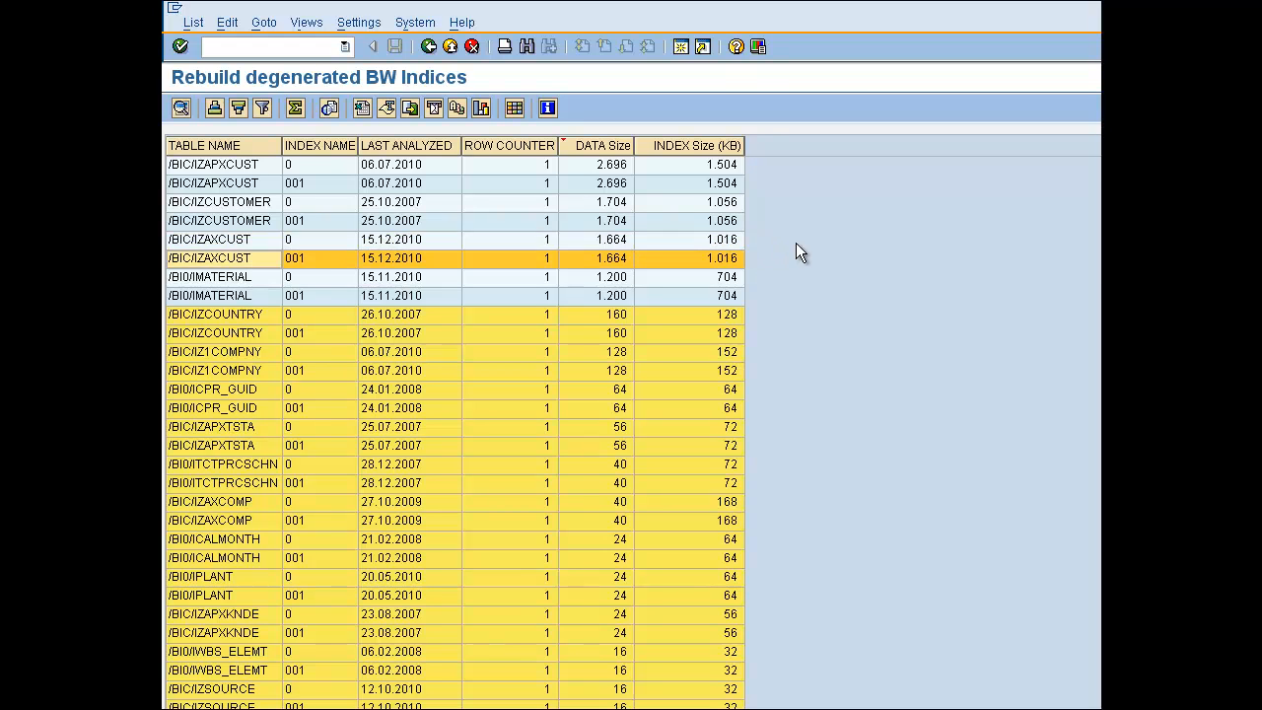
key(Up)
key(Down)
key(Up)
key(Down)
key(Up)
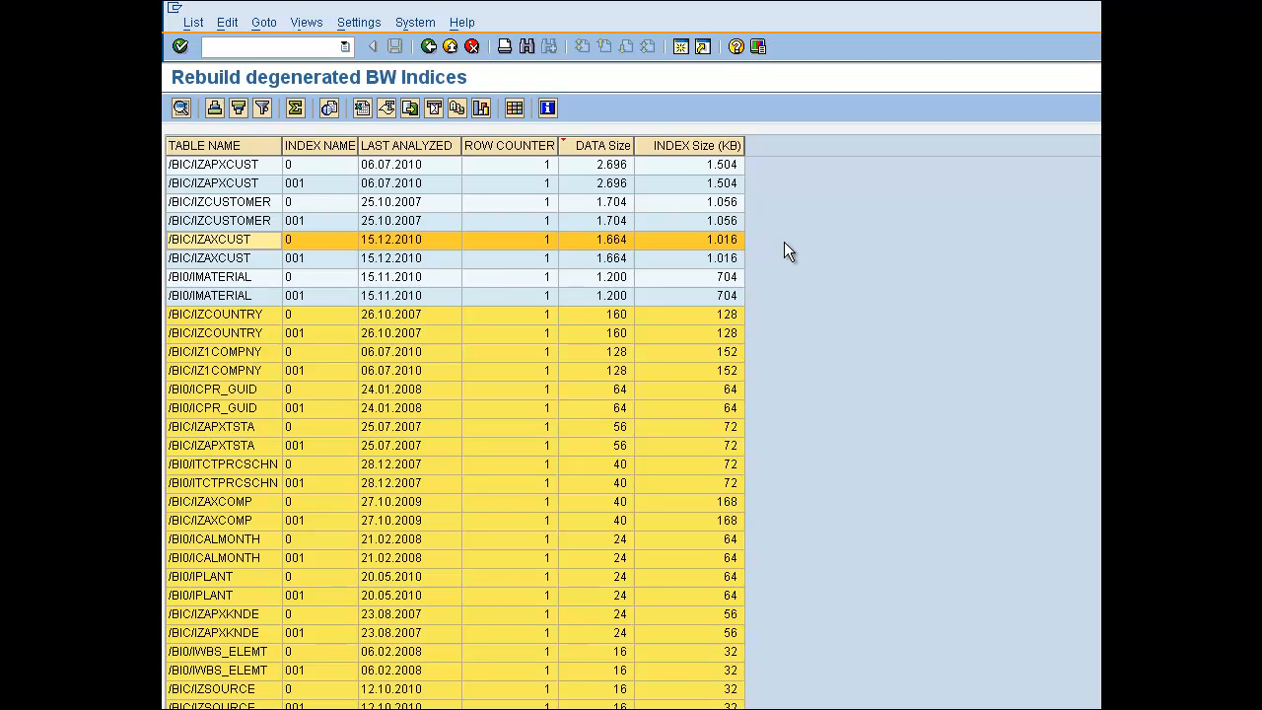
key(Down)
key(Up)
key(Down)
key(Up)
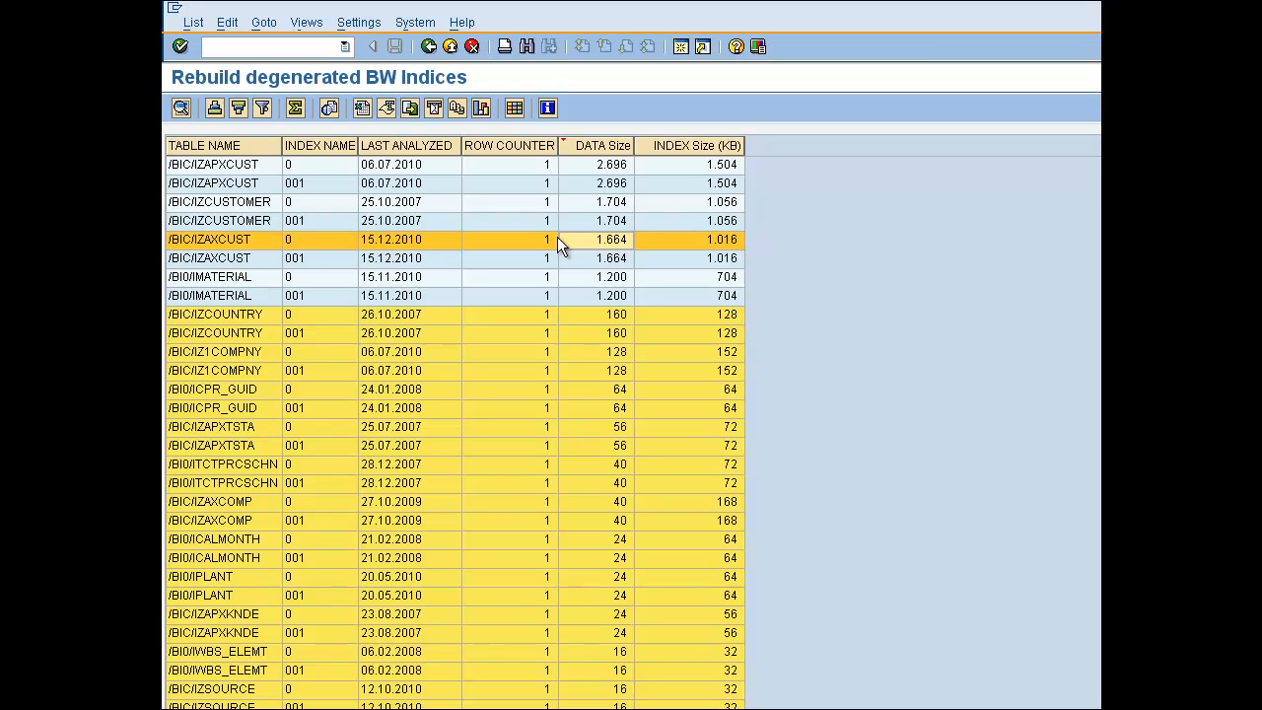
click(688, 240)
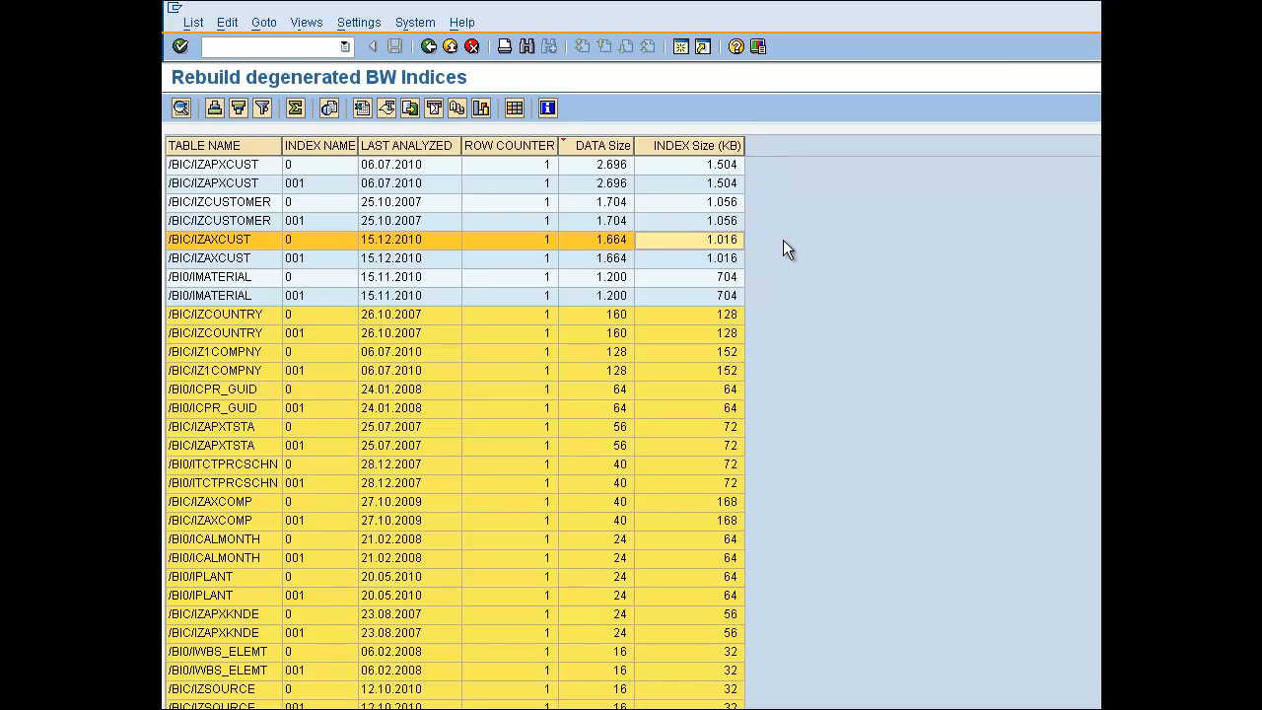
key(Home)
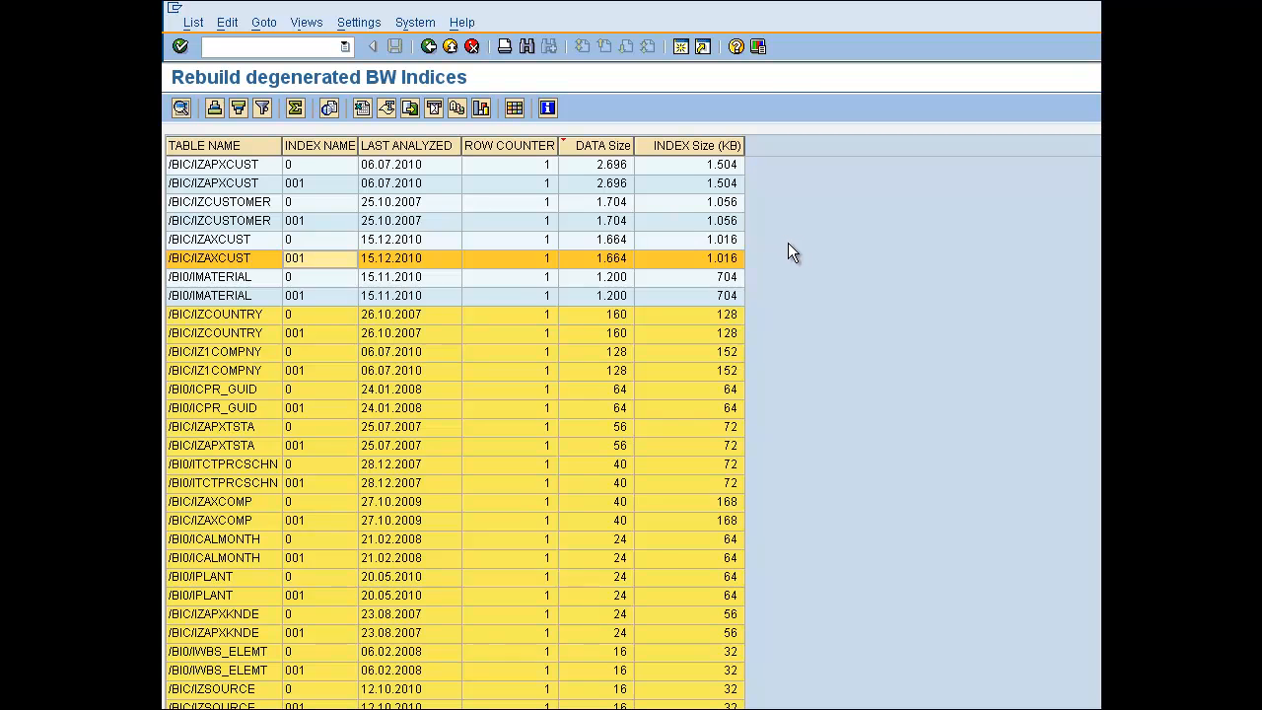
key(End)
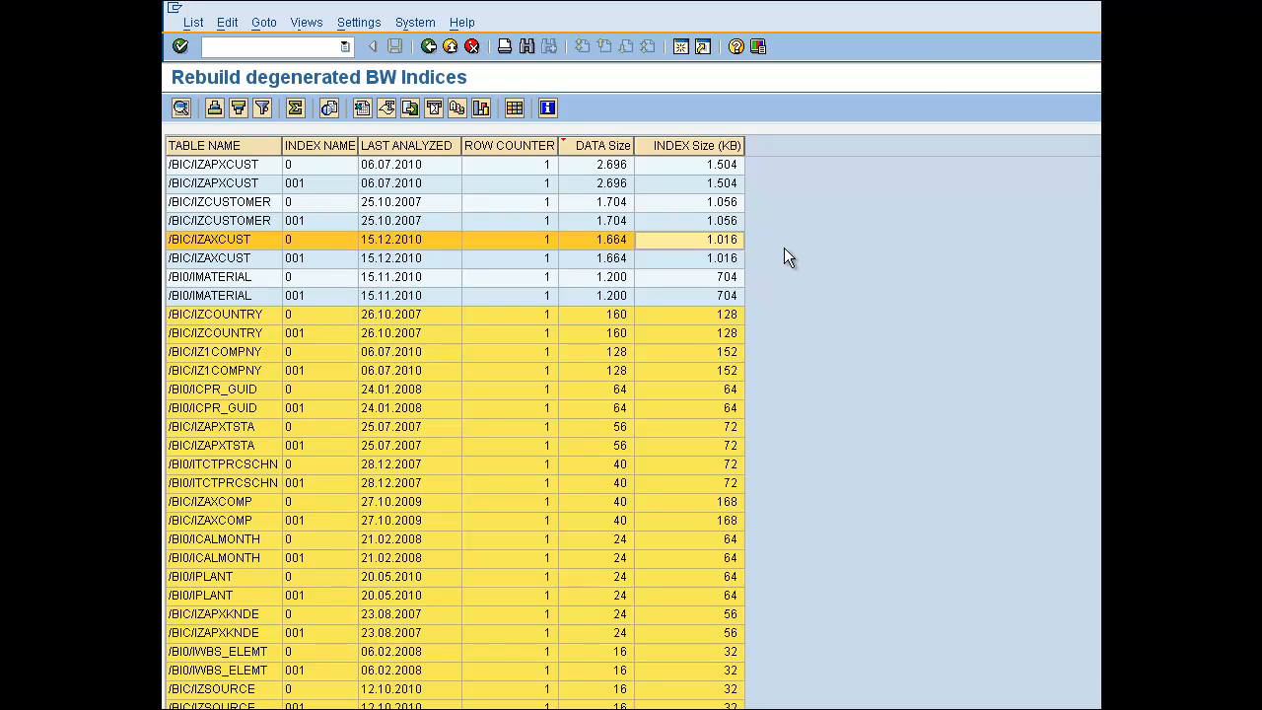
double_click(653, 237)
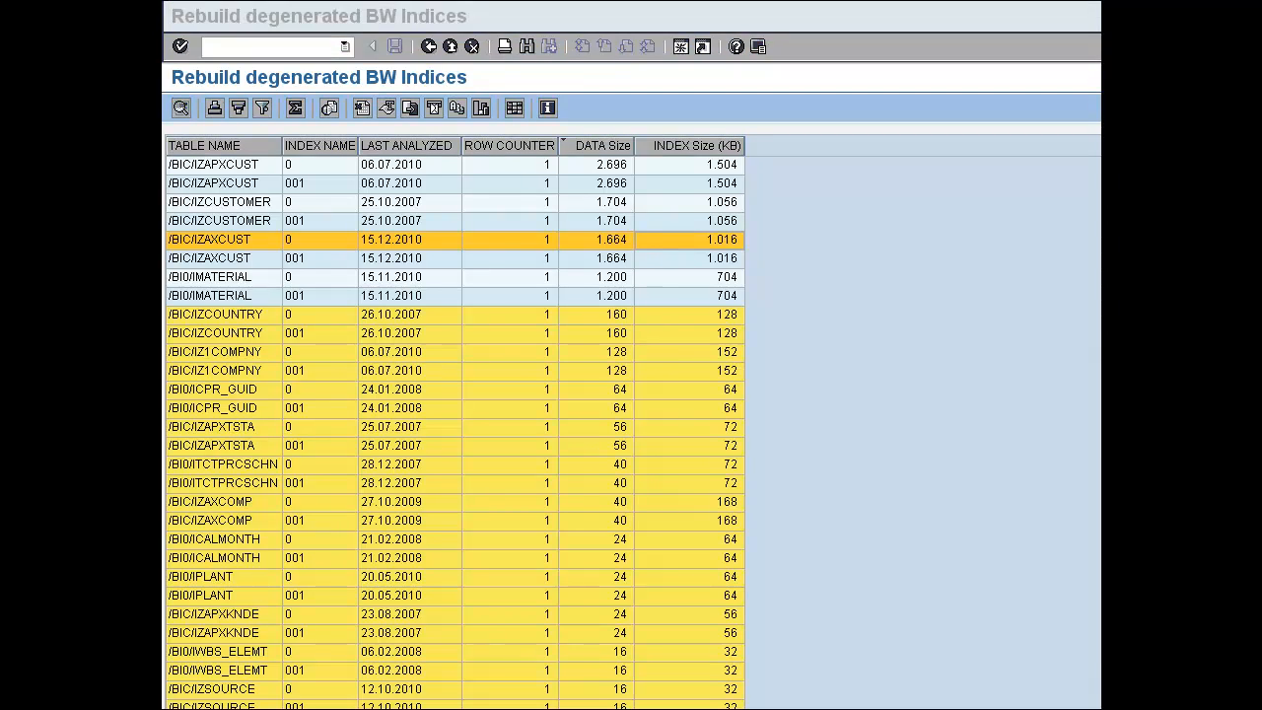